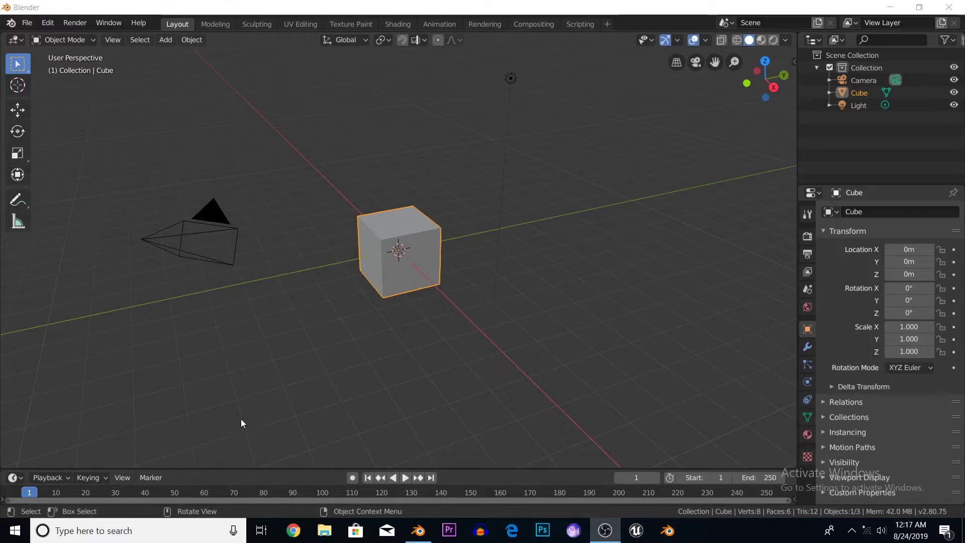
# Apply Quick Smoke to the cube, adding a Smoke Domain box scaled 2, 2, 3 around it.
pyautogui.click(190, 42)
pyautogui.moveTo(240, 352)
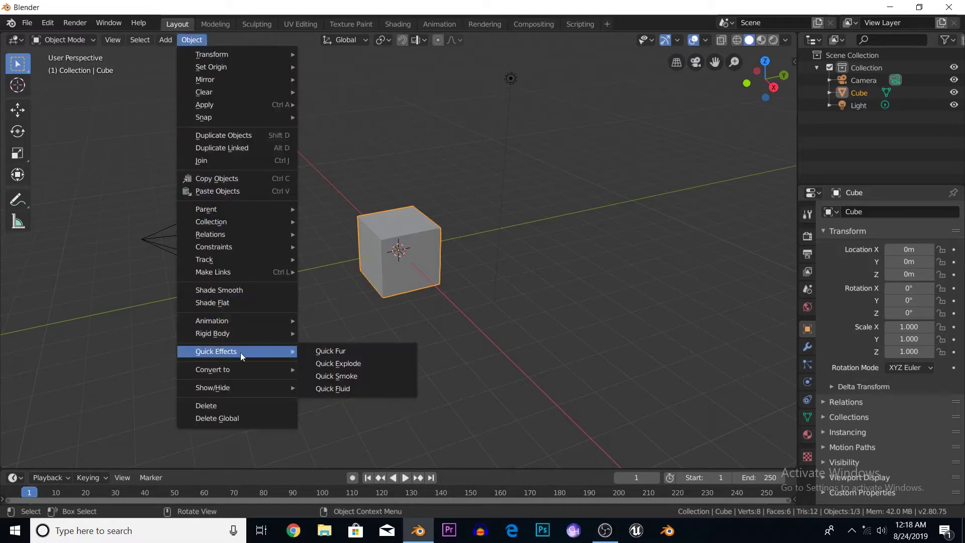
pyautogui.click(340, 376)
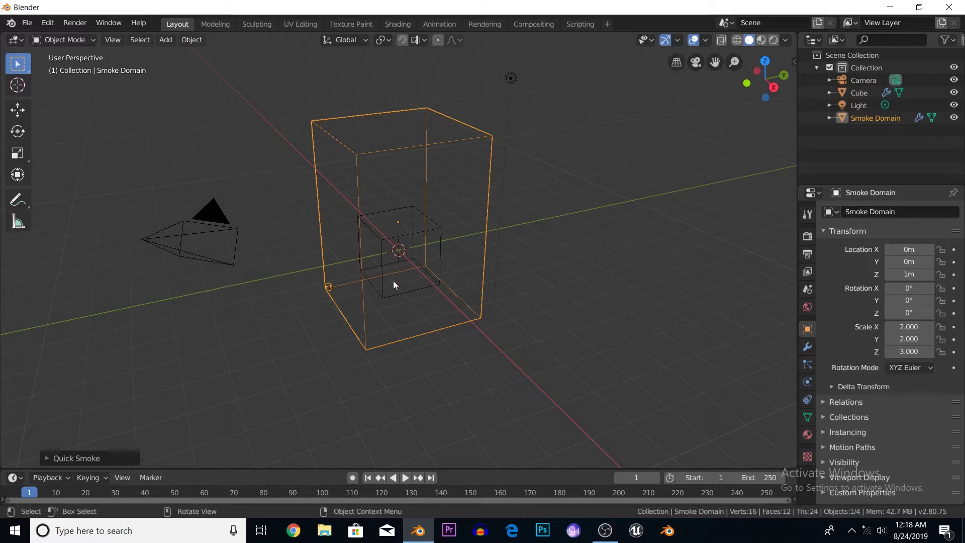
# Play the smoke simulation to frame 69 and orbit to view the rising plume.
pyautogui.press('space')
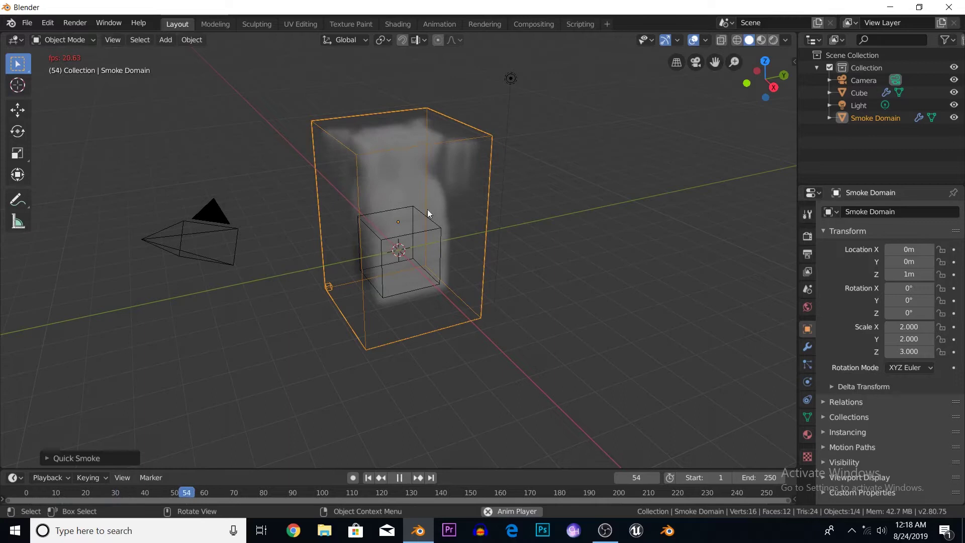
pyautogui.press('space')
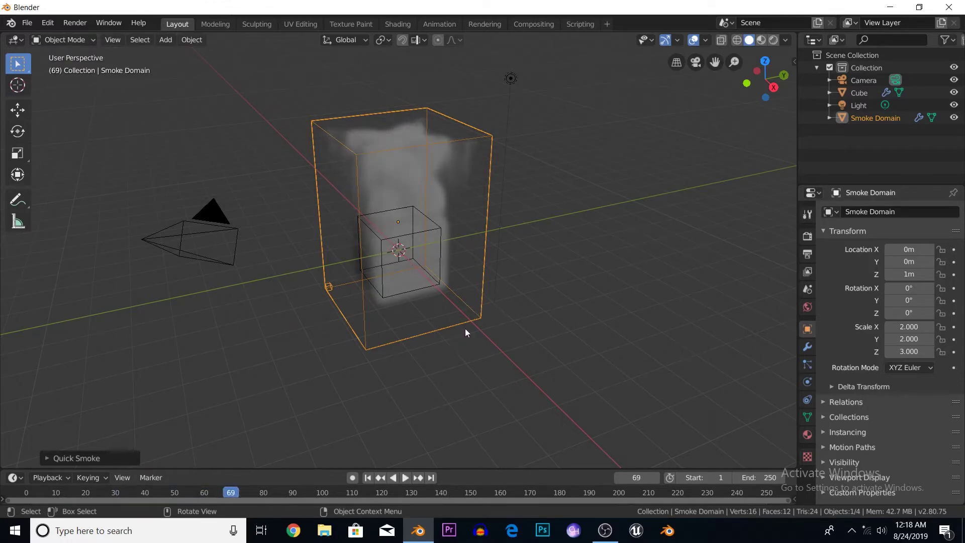
pyautogui.moveTo(482, 323)
pyautogui.mouseDown(button='middle')
pyautogui.moveTo(473, 291)
pyautogui.moveTo(476, 312)
pyautogui.mouseUp(button='middle')
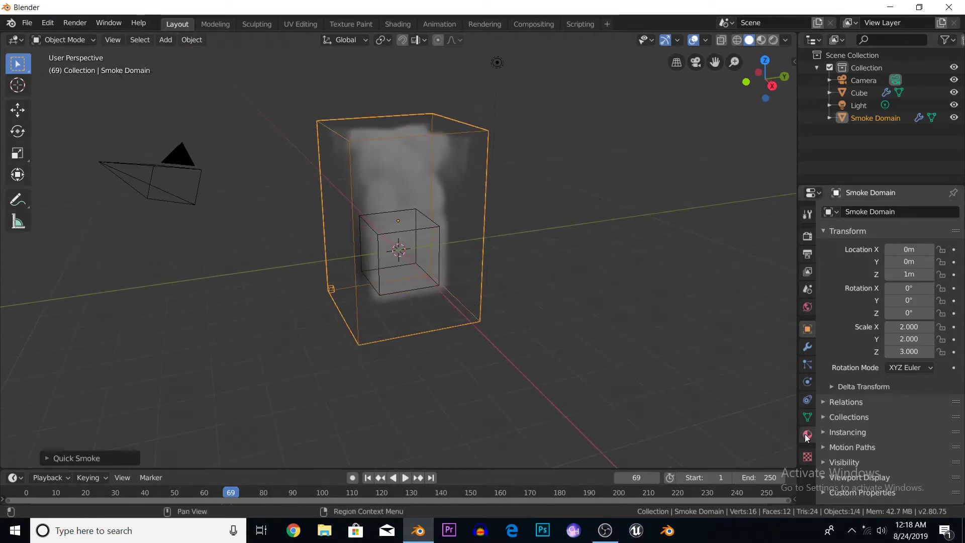
# Tick Adaptive Domain in the Smoke Domain's physics settings.
pyautogui.scroll(4, 425, 287)
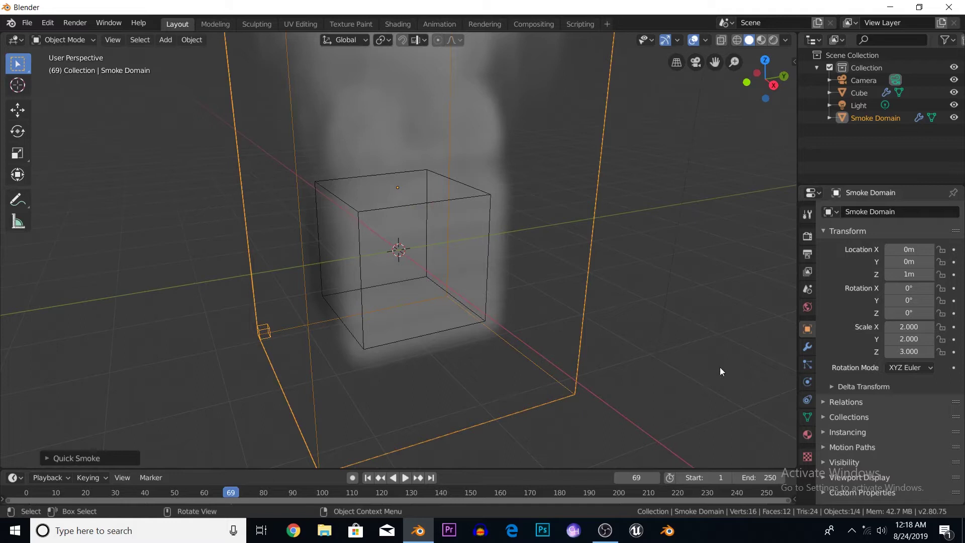
pyautogui.click(807, 382)
pyautogui.scroll(-3, 888, 402)
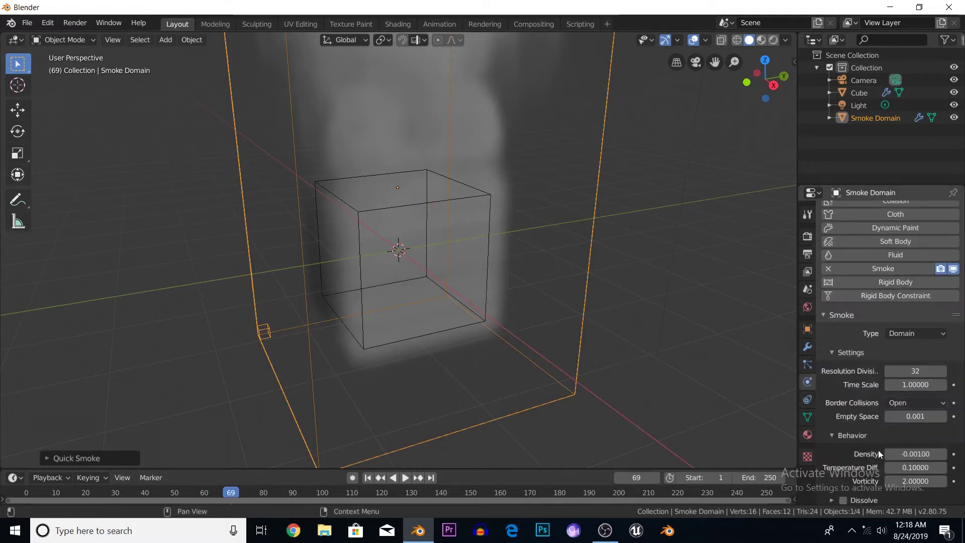
pyautogui.scroll(-3, 872, 477)
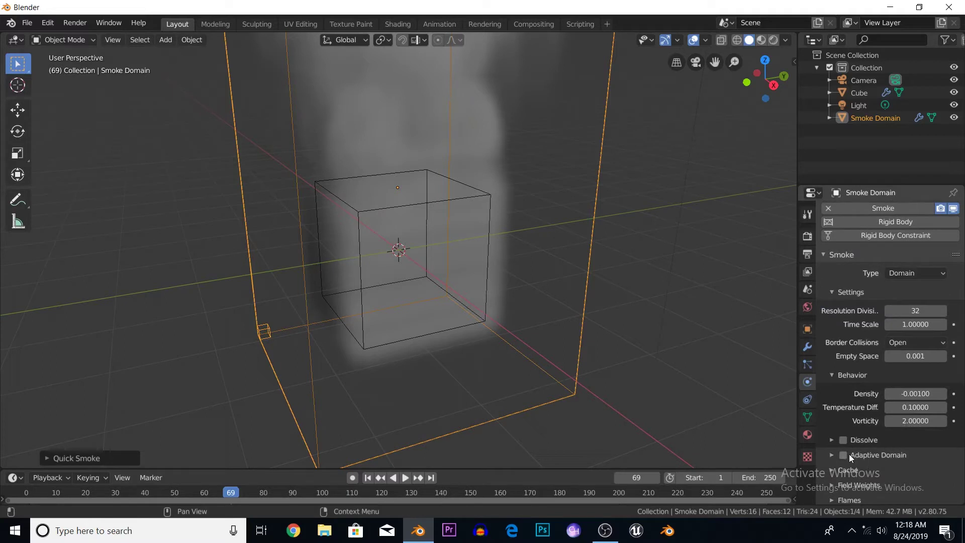
pyautogui.click(845, 455)
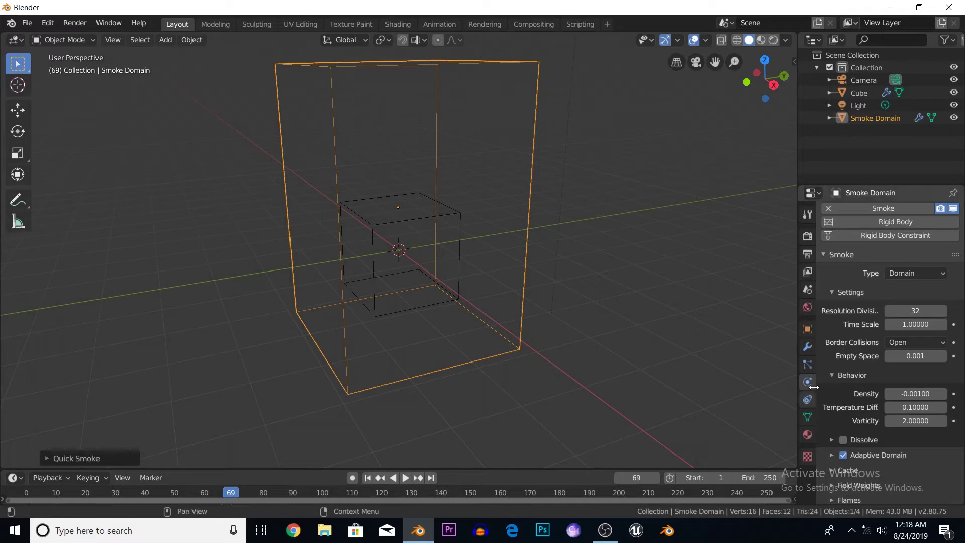
# Set the cube's smoke flow Temperature Diff. to -1.0.
pyautogui.scroll(2, 882, 424)
pyautogui.scroll(-1, 873, 405)
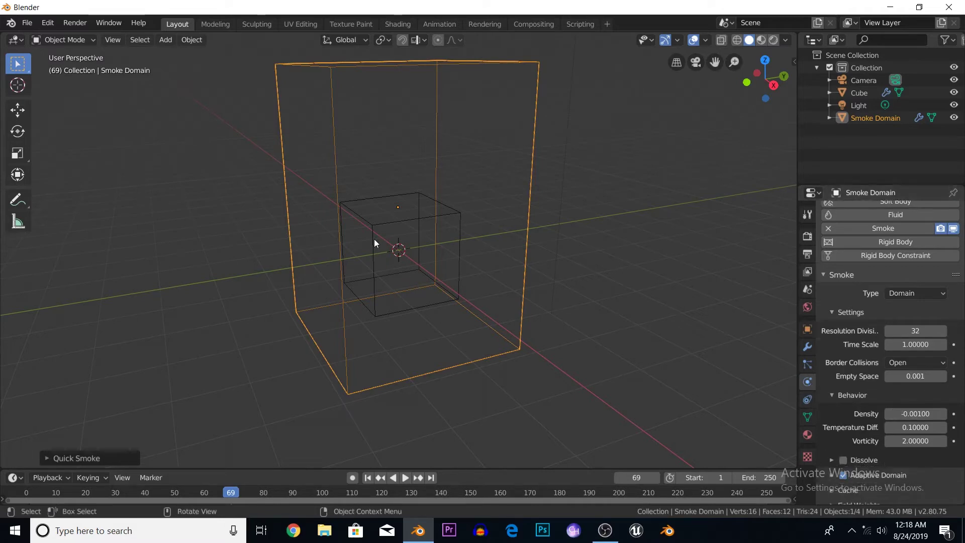
pyautogui.click(374, 260)
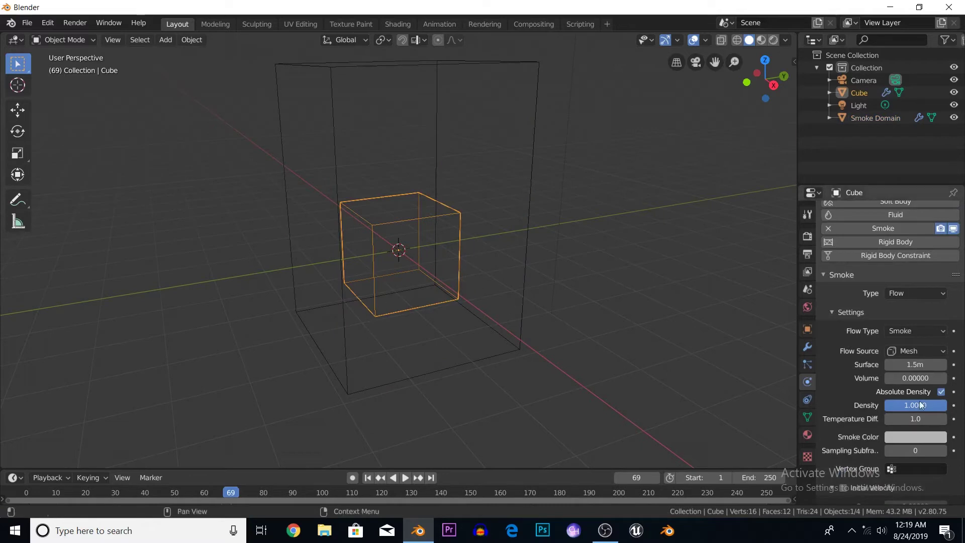
pyautogui.scroll(-2, 885, 351)
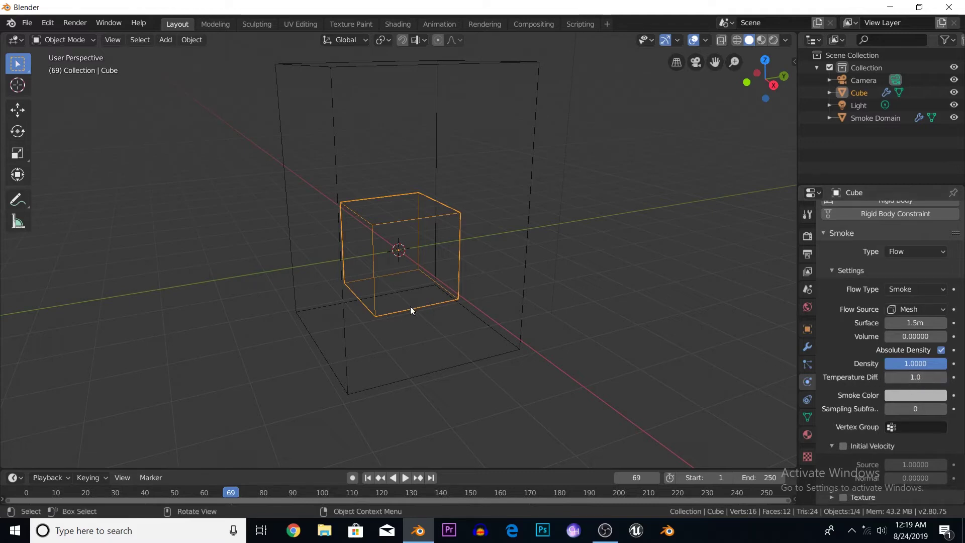
pyautogui.click(915, 376)
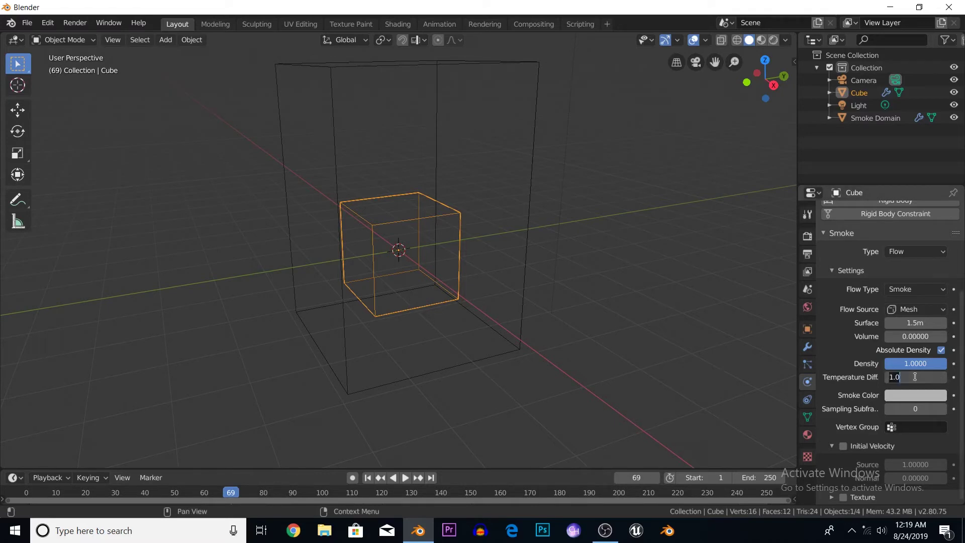
pyautogui.press('Return')
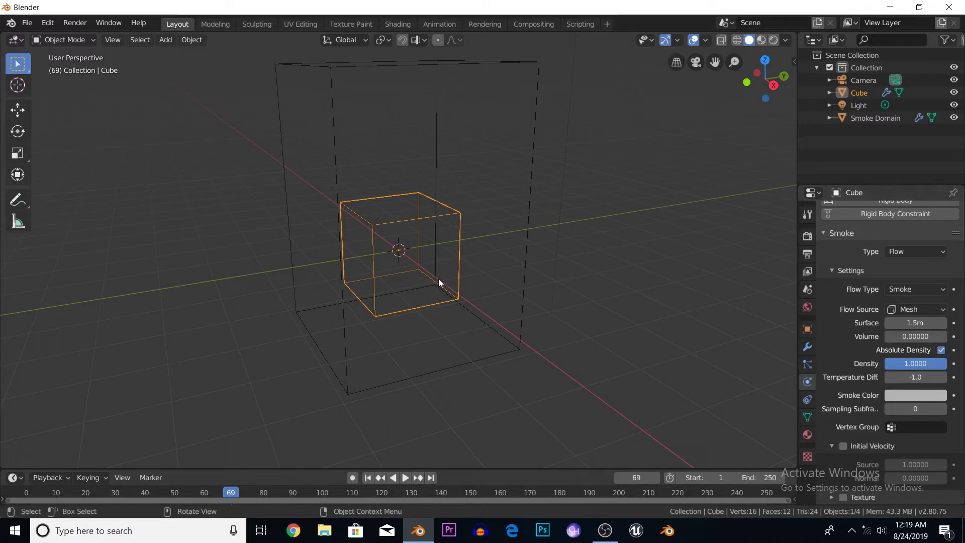
# Replay the simulation from the start to frame 77 to watch the smoke sink.
pyautogui.press('space')
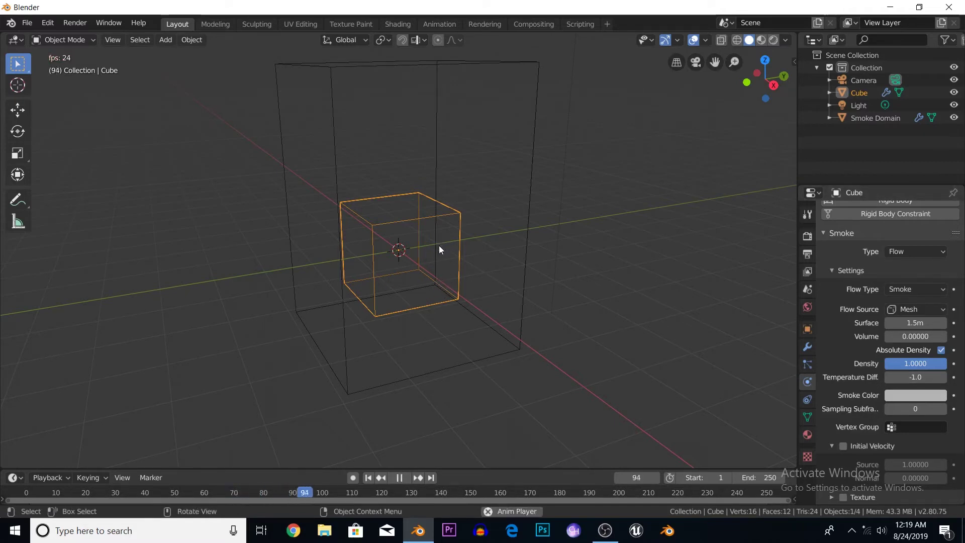
pyautogui.hotkey('shift', 'Left')
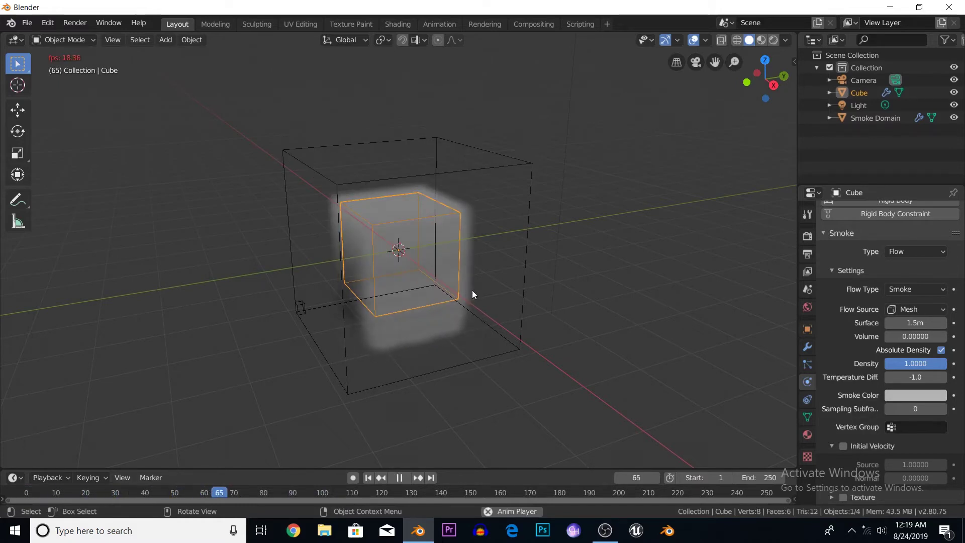
pyautogui.press('space')
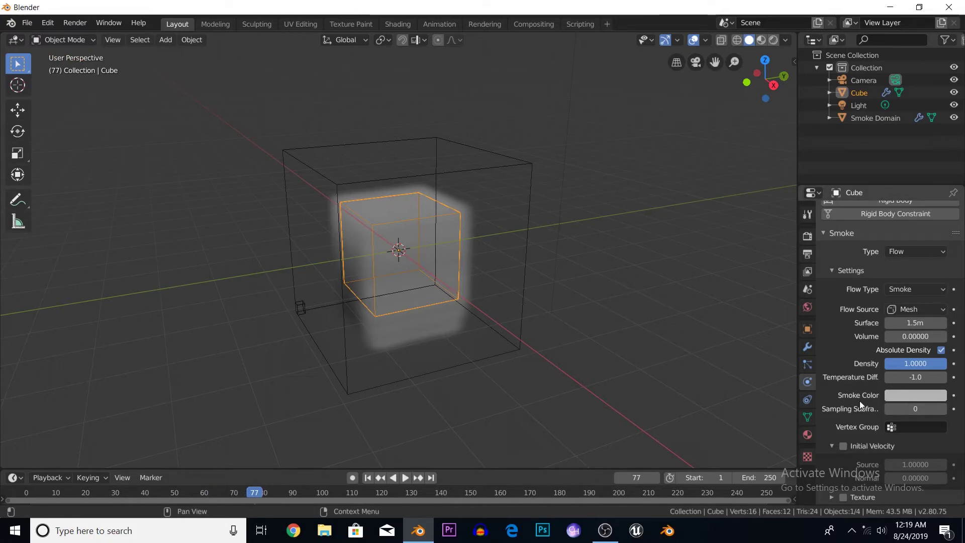
# Make the cube's smoke colour red and replay the simulation to frame 53.
pyautogui.click(915, 397)
pyautogui.moveTo(862, 364); pyautogui.dragTo(904, 364)
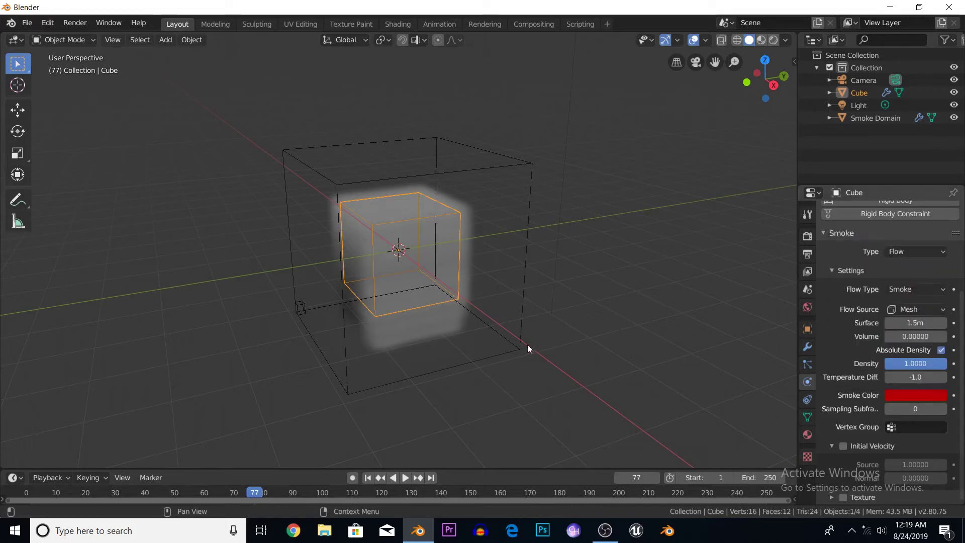
pyautogui.hotkey('shift', 'Left')
pyautogui.press('space')
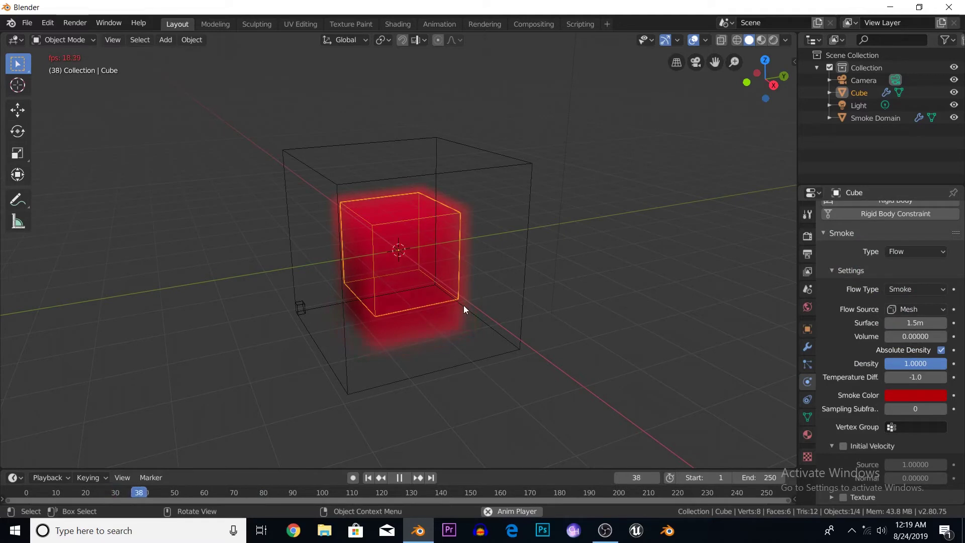
pyautogui.press('space')
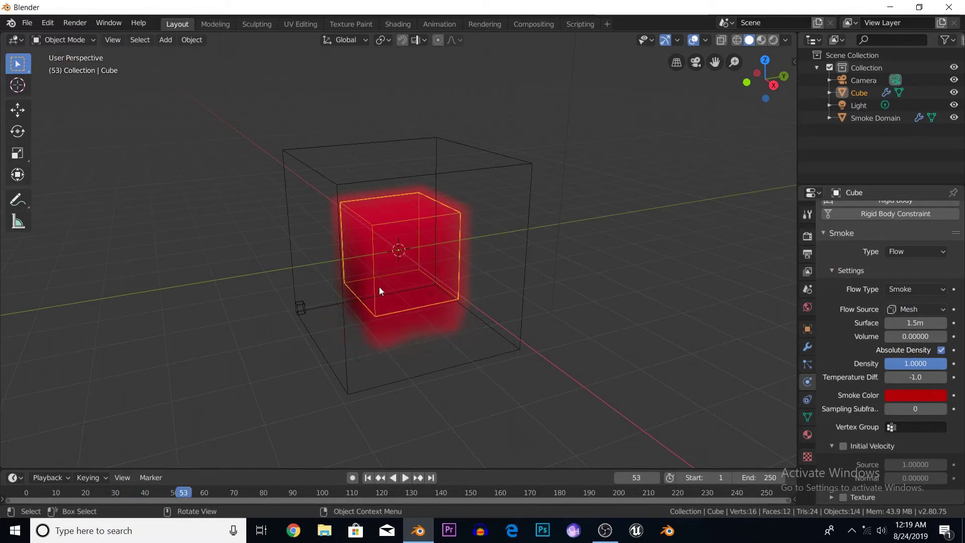
# Try rendered shading, then settle on solid viewport shading.
pyautogui.press('z')
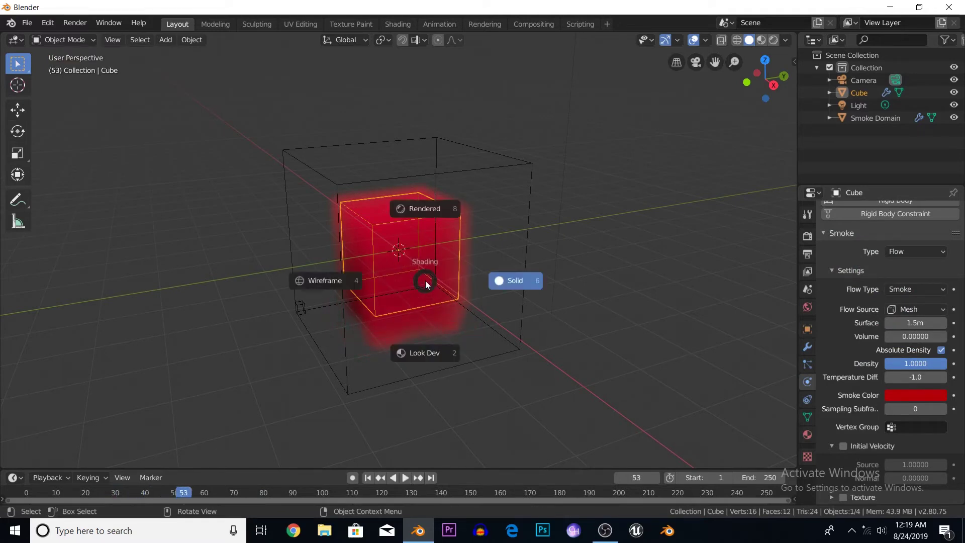
pyautogui.click(431, 218)
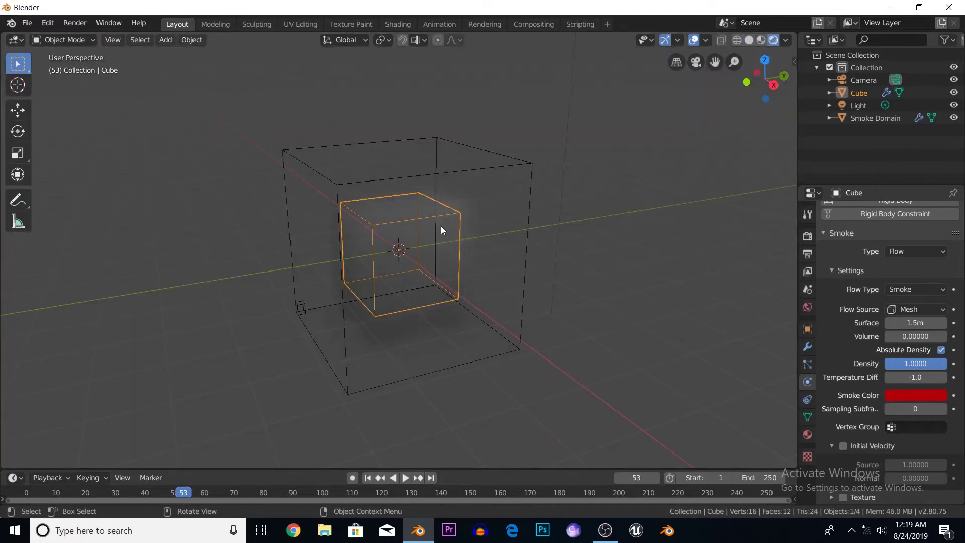
pyautogui.press('z')
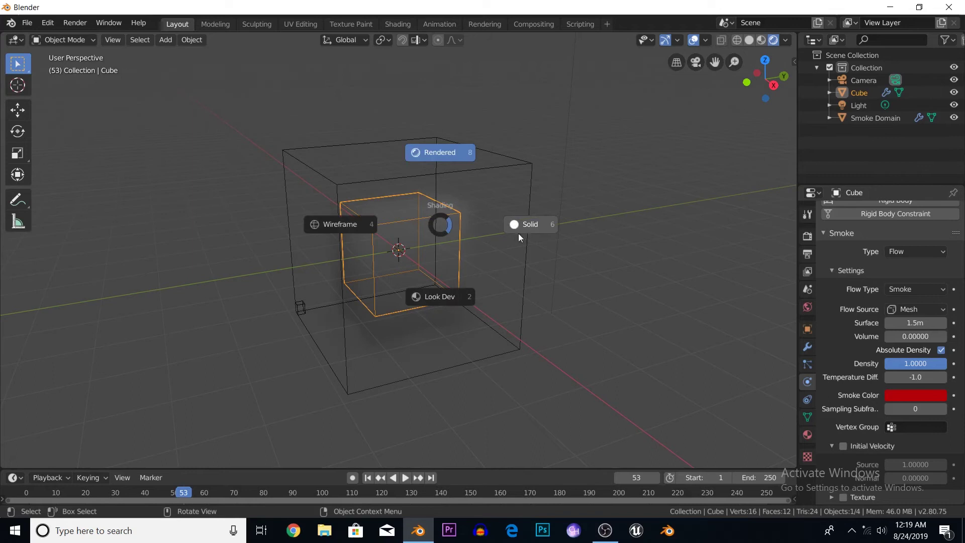
pyautogui.click(518, 225)
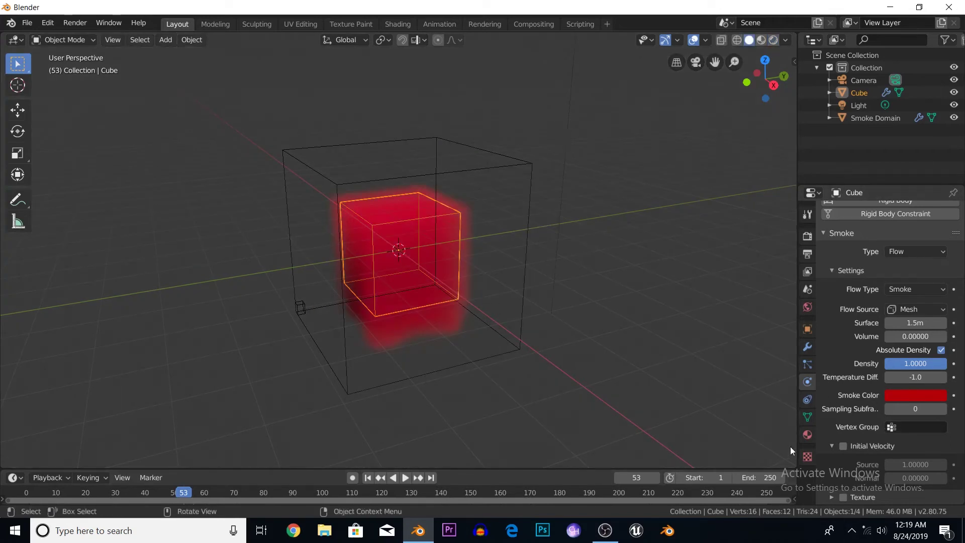
pyautogui.scroll(-1, 632, 366)
pyautogui.scroll(1, 632, 366)
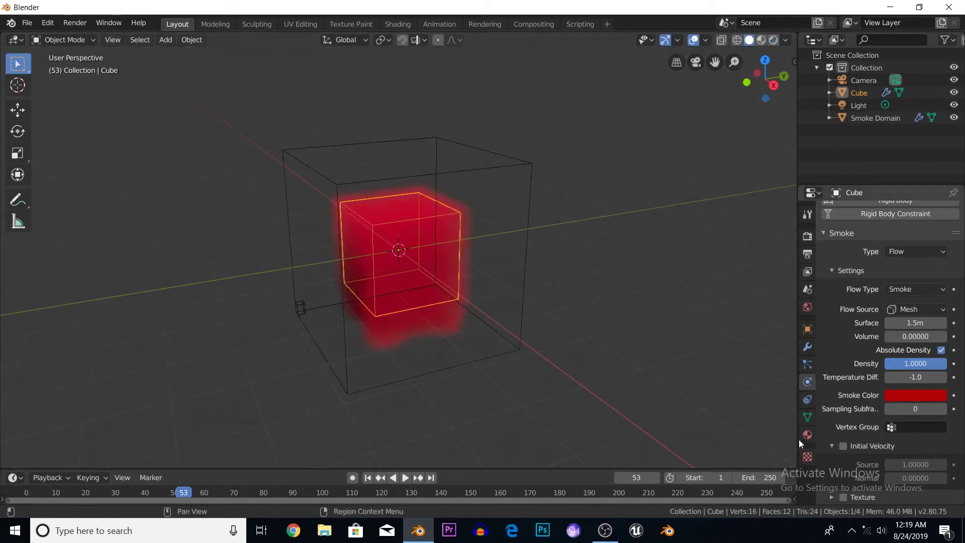
# Assign the existing Smoke Domain Material to the cube.
pyautogui.click(807, 435)
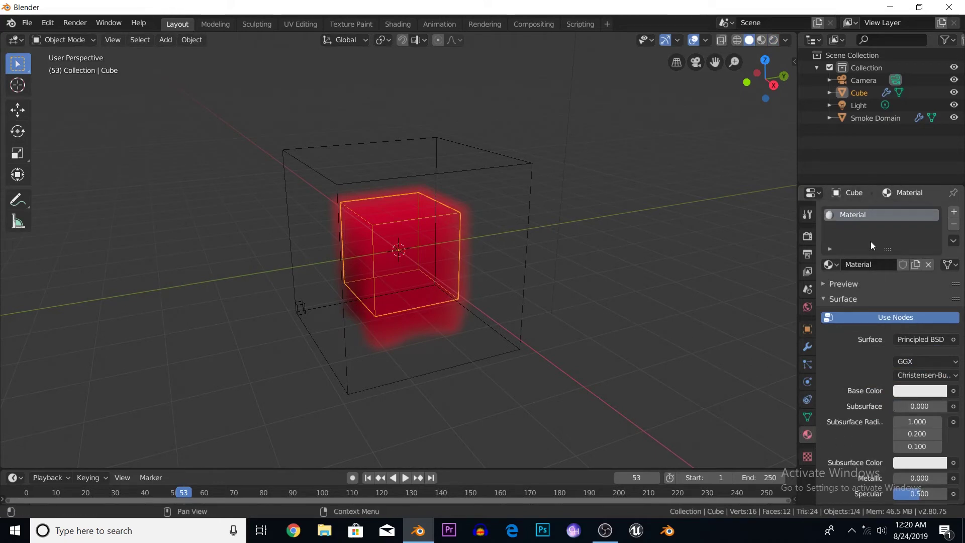
pyautogui.click(833, 265)
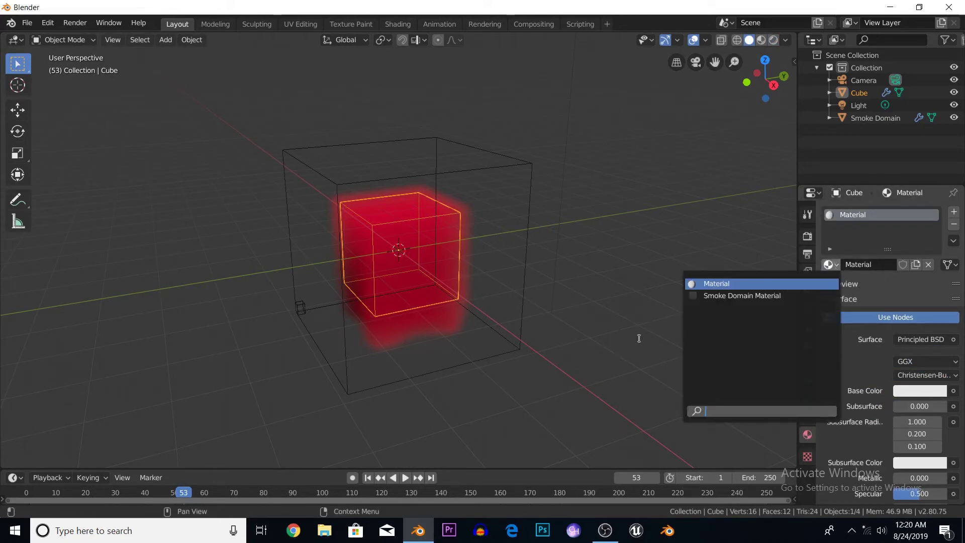
pyautogui.click(724, 296)
# Set the Smoke Domain material's Principled Volume colour to red.
pyautogui.click(502, 350)
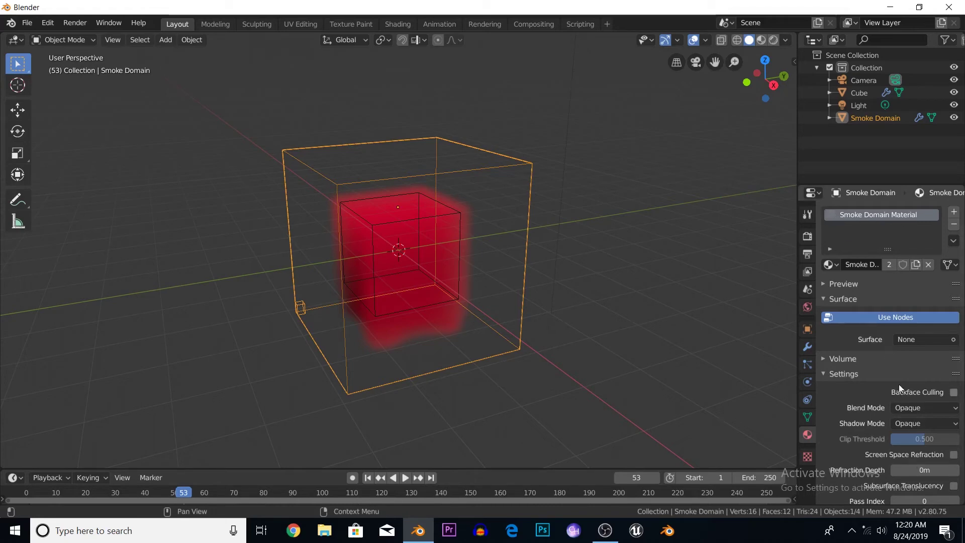
pyautogui.click(839, 358)
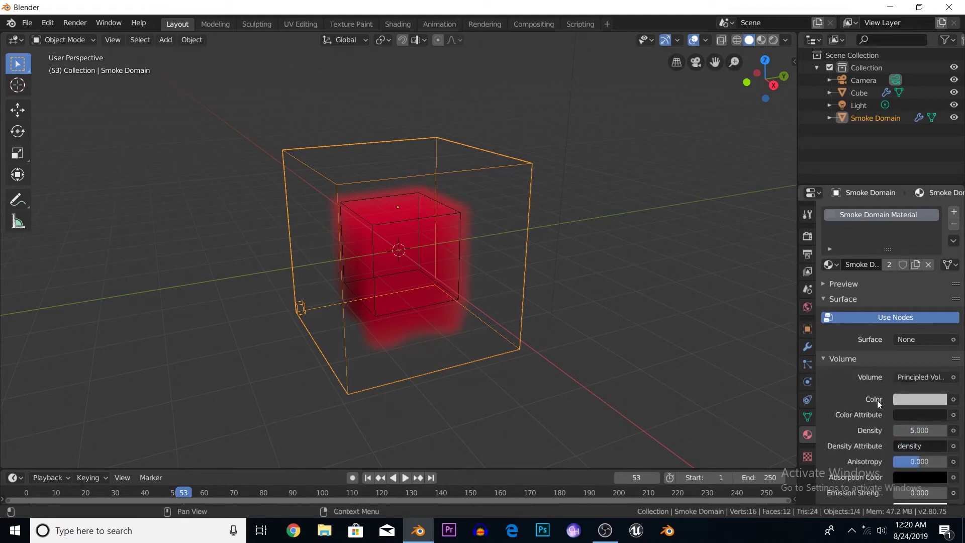
pyautogui.click(907, 399)
pyautogui.click(884, 284)
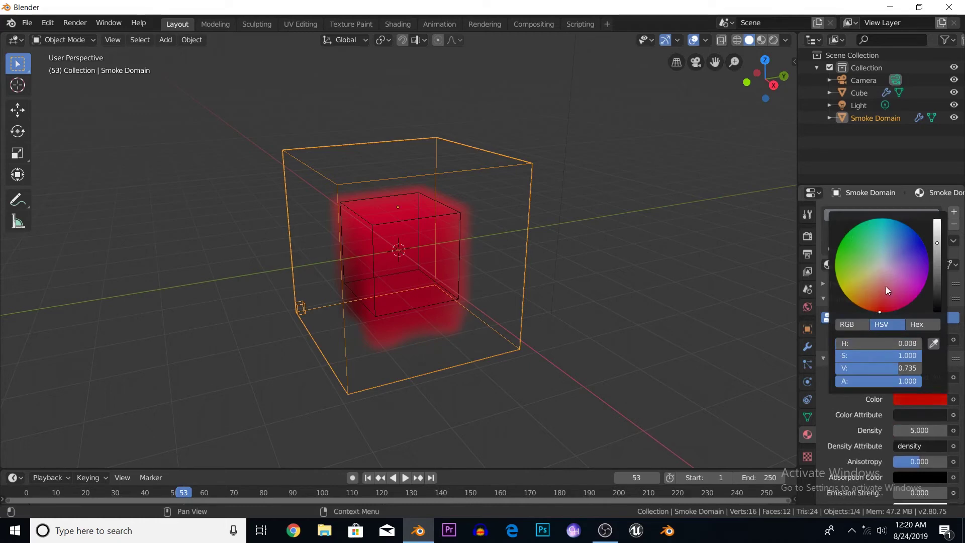
pyautogui.click(917, 399)
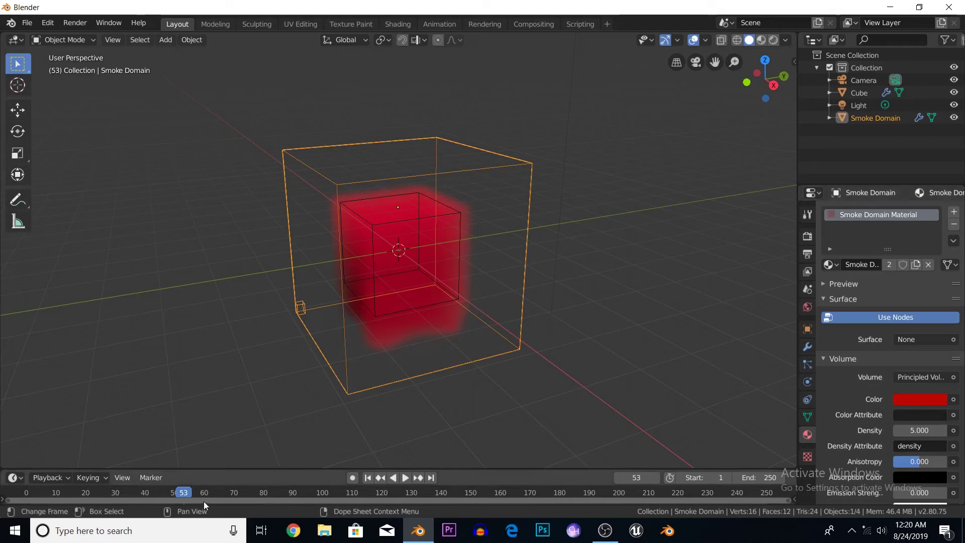
# Keyframe the volume colour as red at frame 53 and green at frame 68.
pyautogui.rightClick(908, 399)
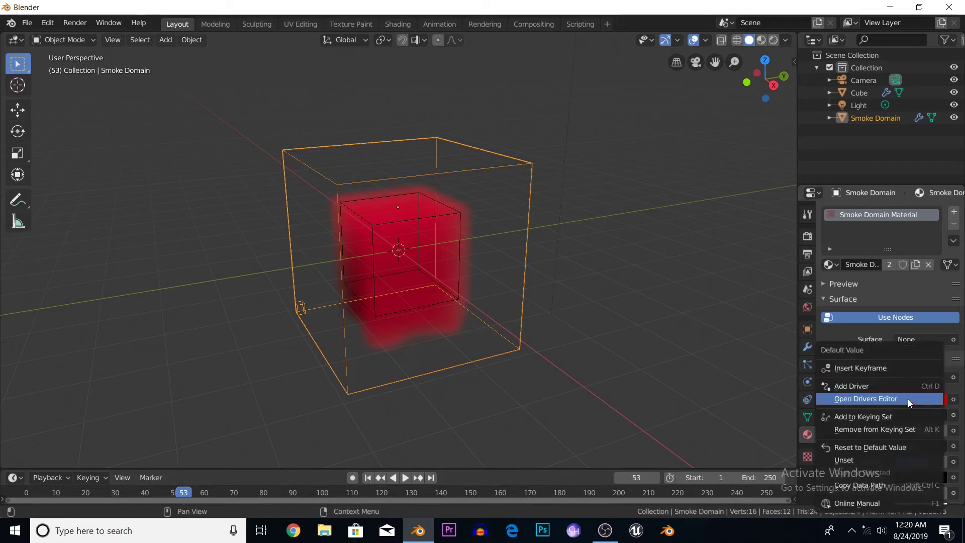
pyautogui.click(855, 370)
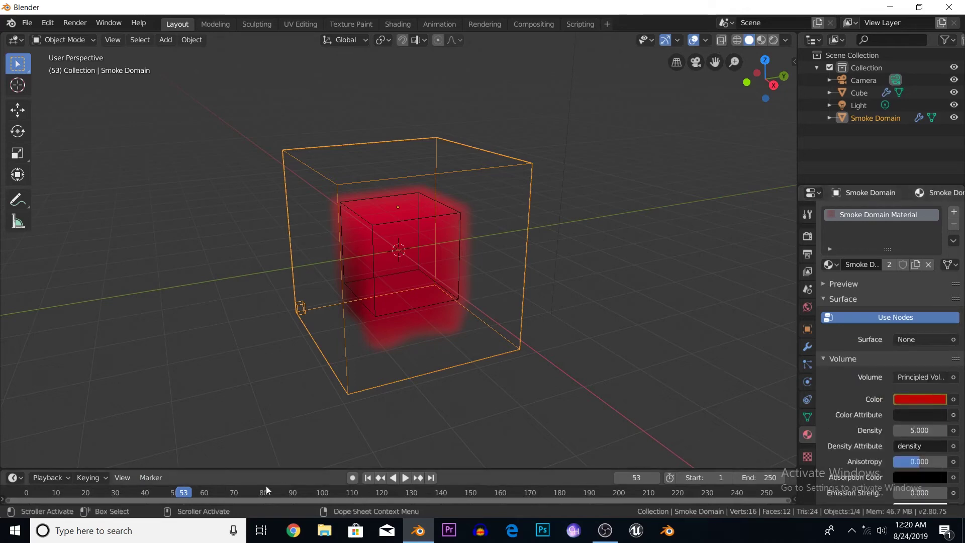
pyautogui.click(228, 495)
pyautogui.rightClick(918, 397)
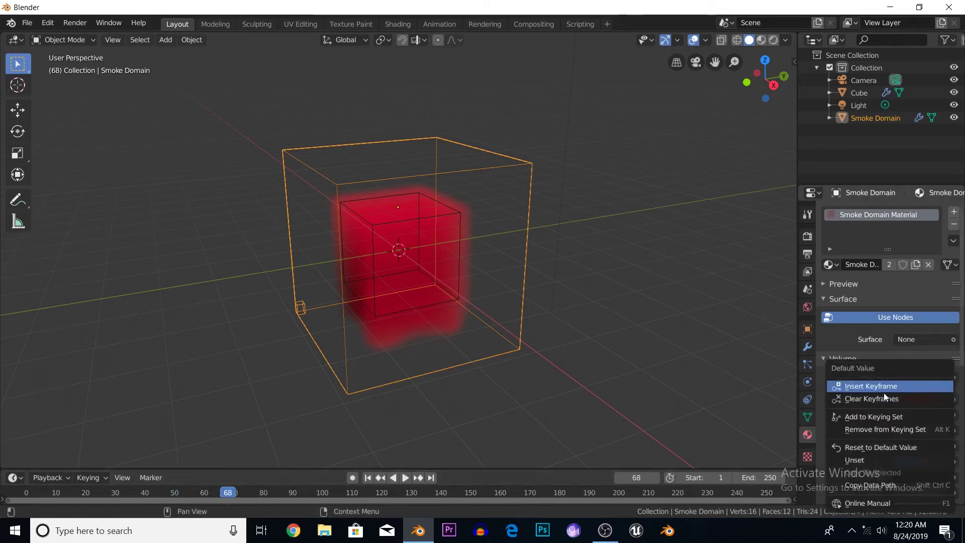
pyautogui.click(923, 398)
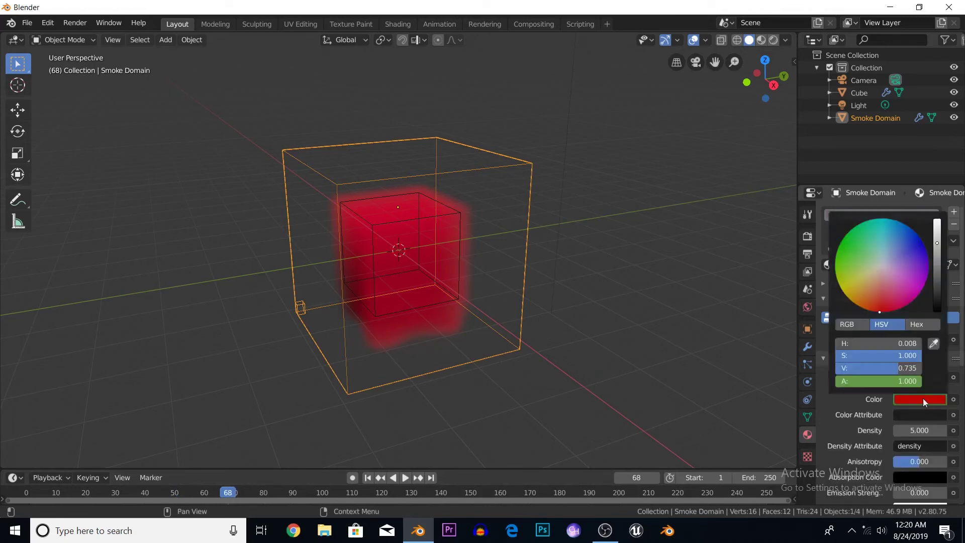
pyautogui.moveTo(879, 312); pyautogui.dragTo(844, 236)
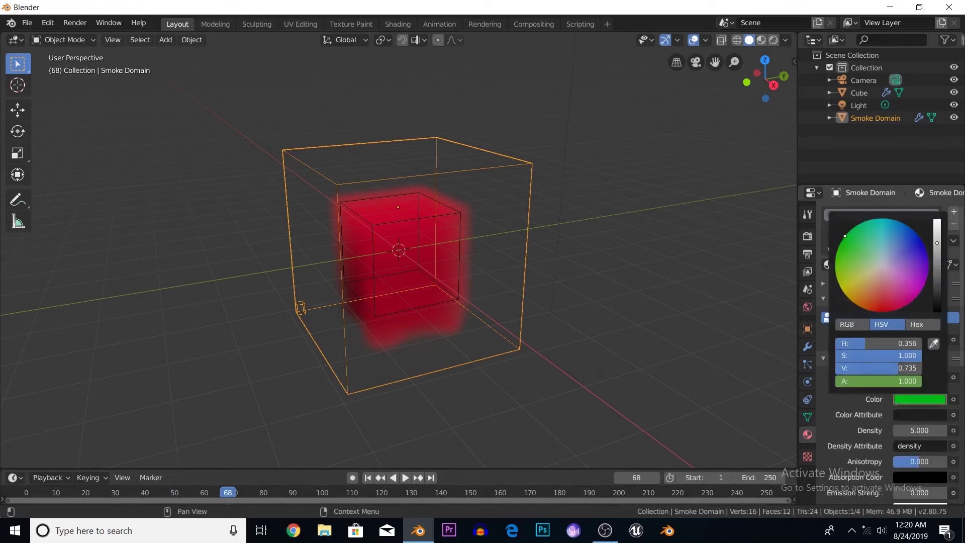
pyautogui.rightClick(911, 401)
pyautogui.click(885, 385)
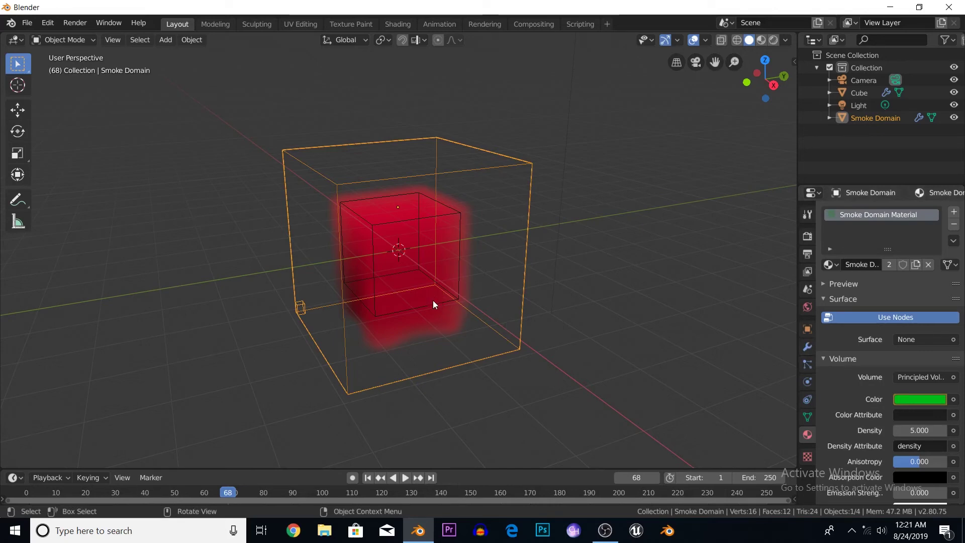
# Select the cube and enable Initial Velocity on its smoke flow.
pyautogui.click(403, 223)
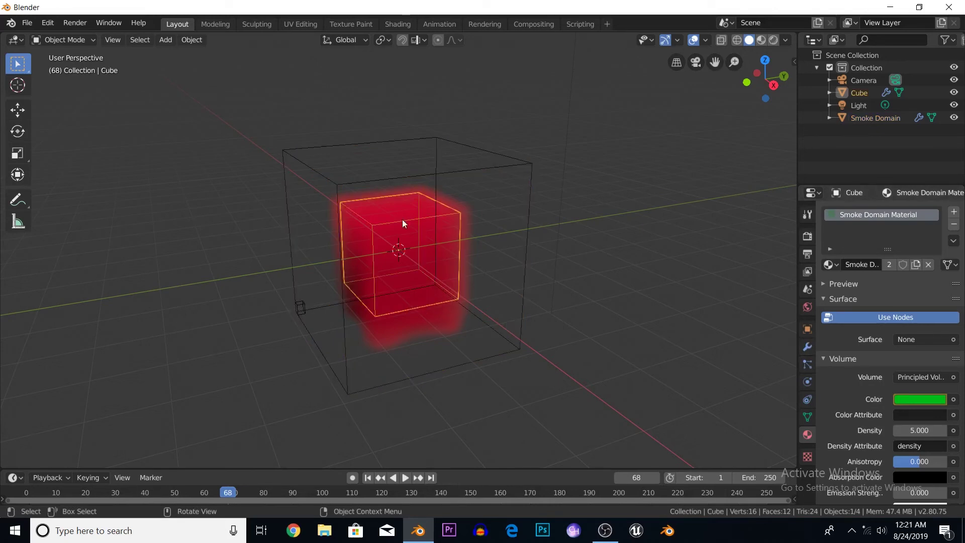
pyautogui.click(807, 383)
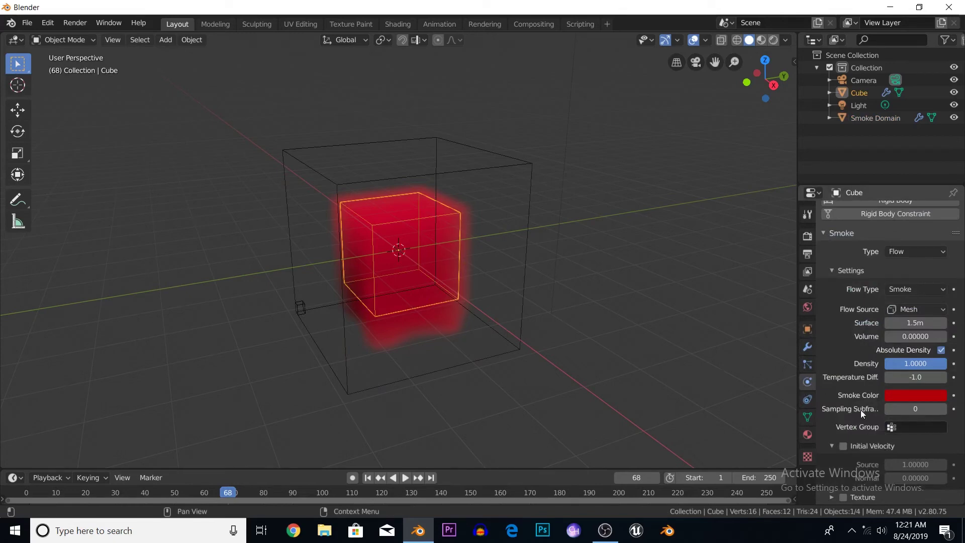
pyautogui.click(844, 445)
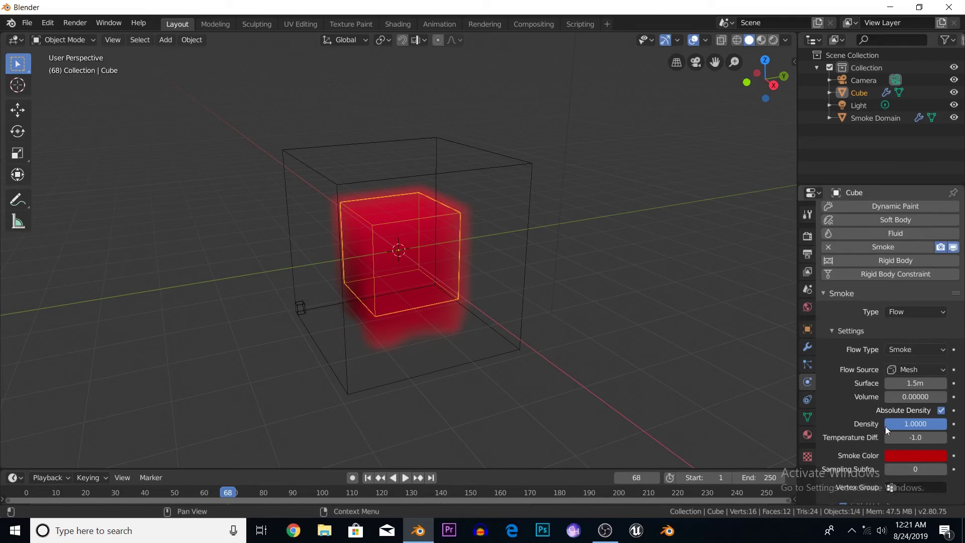
pyautogui.scroll(-3, 884, 432)
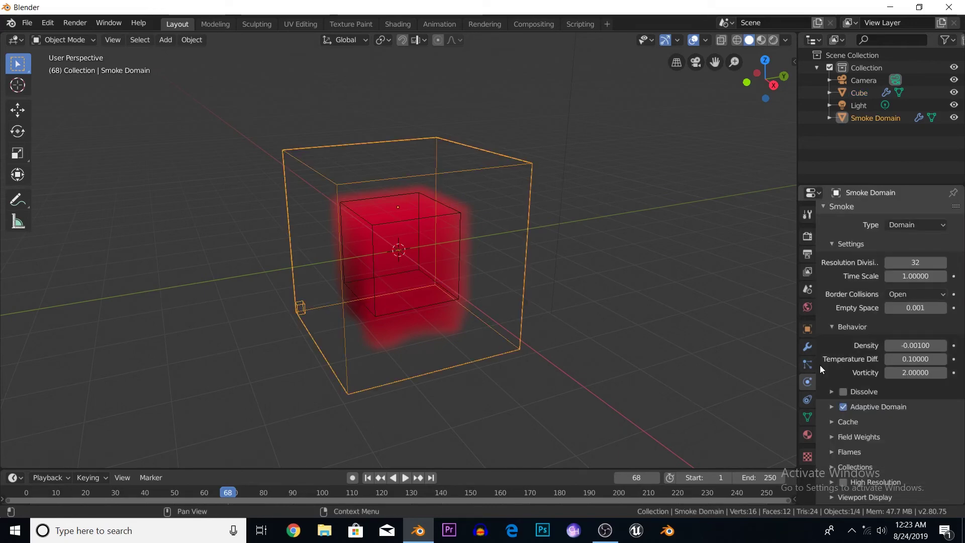